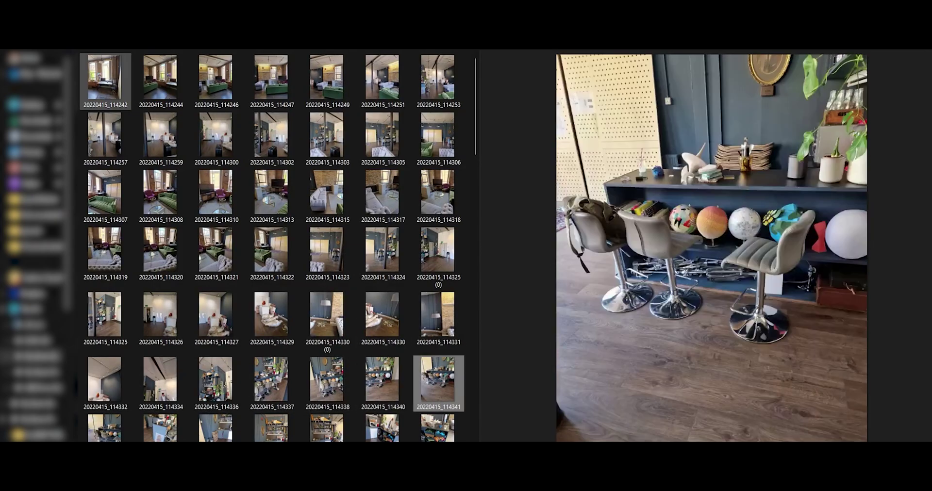
Step through the lobby photos and preview the brick-wall window shot KGA_3879.
{"action": "key", "text": "Right"}
{"action": "key", "text": "Right"}
{"action": "key", "text": "Right"}
{"action": "key", "text": "Right"}
{"action": "key", "text": "Right"}
{"action": "key", "text": "Right"}
{"action": "key", "text": "Right"}
{"action": "key", "text": "Right"}
{"action": "key", "text": "Right"}
{"action": "key", "text": "Right"}
{"action": "key", "text": "Right"}
{"action": "key", "text": "Right"}
{"action": "key", "text": "Right"}
{"action": "key", "text": "Right"}
{"action": "key", "text": "Right"}
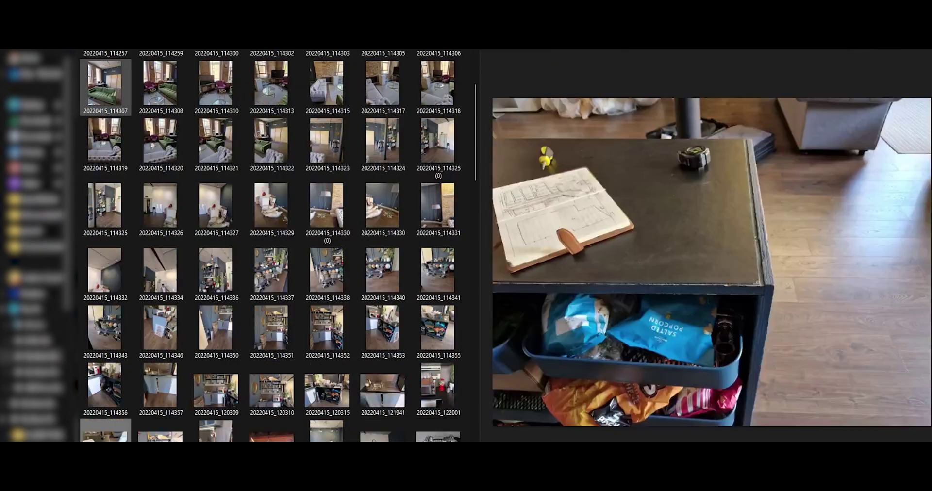
{"action": "key", "text": "Right"}
{"action": "key", "text": "Right"}
{"action": "key", "text": "Right"}
{"action": "key", "text": "Right"}
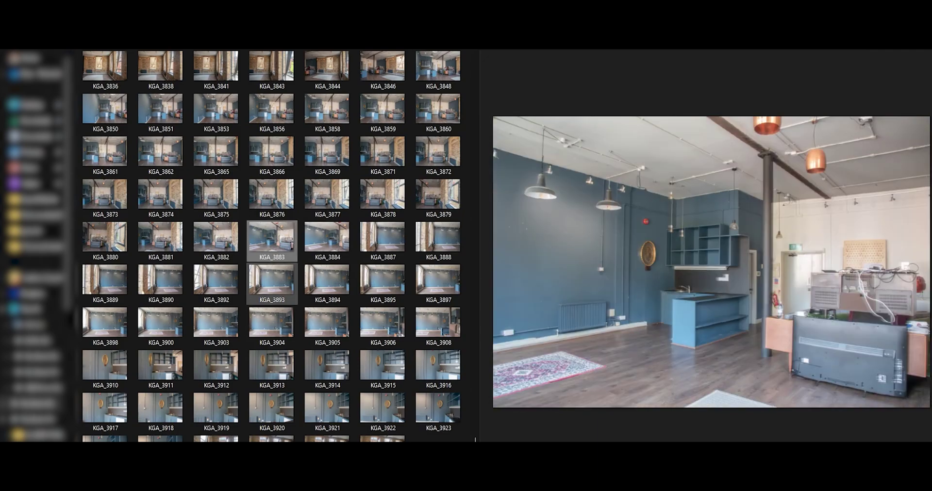
{"action": "left_click", "coordinate": [438, 194]}
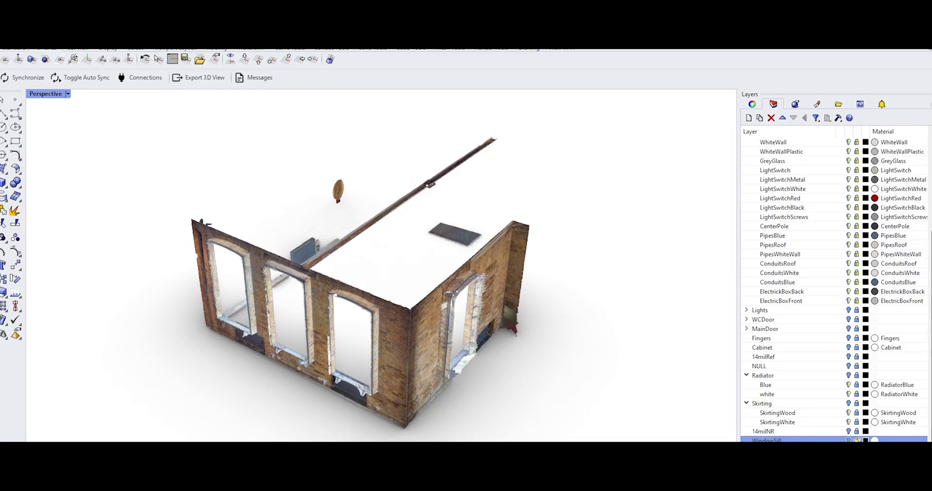
Show the MainDoor, WCDoor, Lights, Kitchen and WallsFloorRoof layers, then hide the Roof.
{"action": "left_click", "coordinate": [848, 328]}
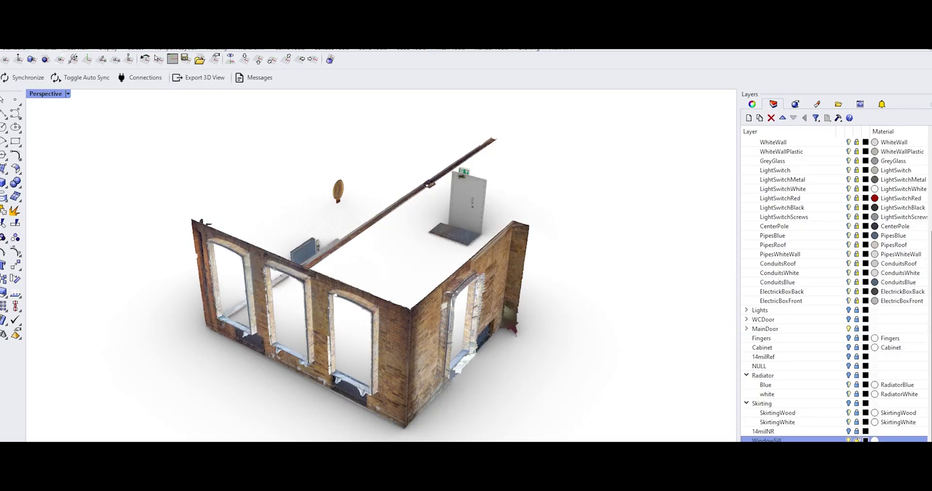
{"action": "left_click", "coordinate": [848, 375]}
{"action": "left_click", "coordinate": [848, 319]}
{"action": "left_click", "coordinate": [848, 310]}
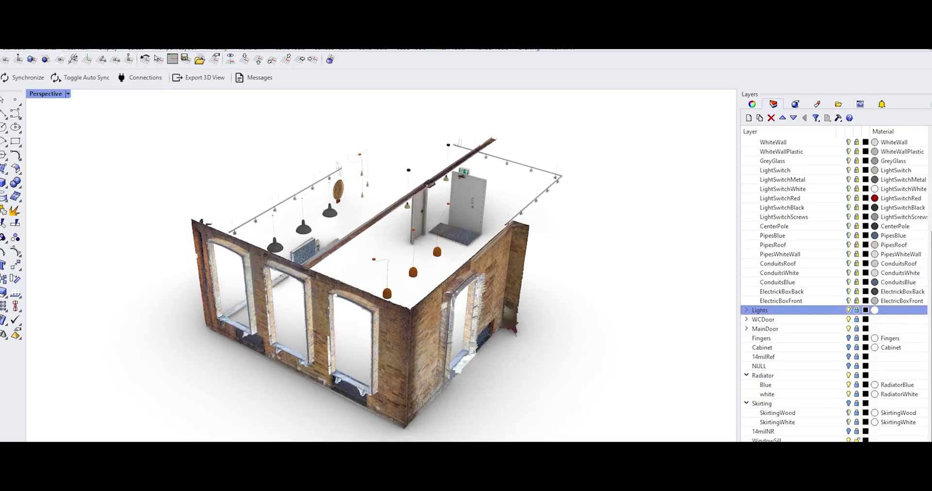
{"action": "scroll", "coordinate": [825, 243], "scroll_direction": "up", "scroll_amount": 5}
{"action": "left_click", "coordinate": [848, 227]}
{"action": "left_click", "coordinate": [848, 235]}
{"action": "left_click", "coordinate": [848, 263]}
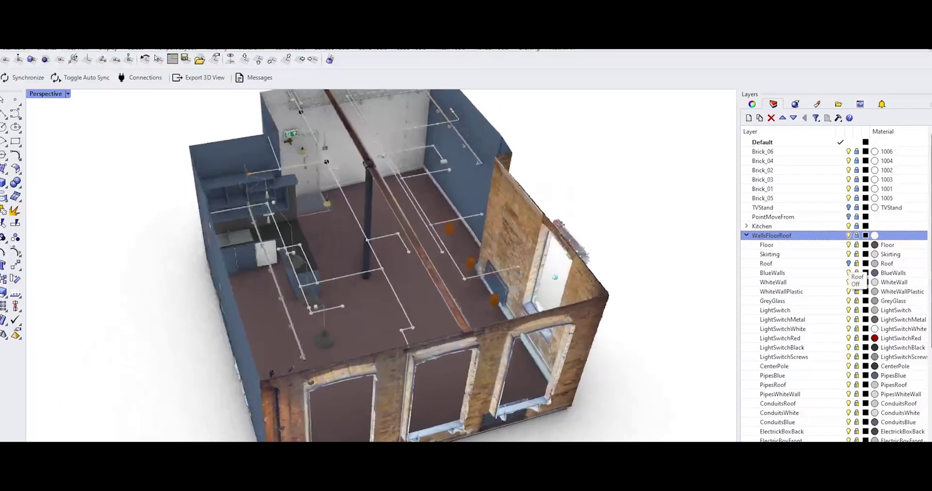
Isolate the Fingers, Cabinet and TVStand layers to inspect each model in turn.
{"action": "left_click", "coordinate": [848, 264]}
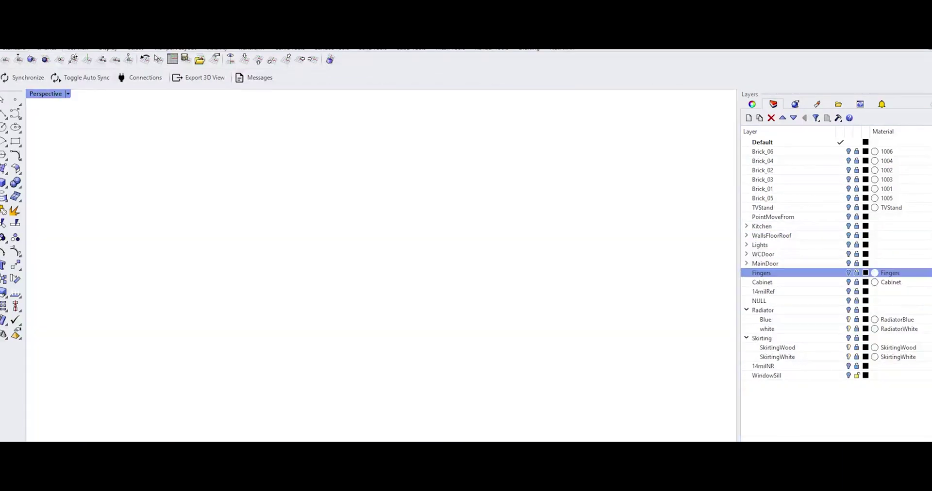
{"action": "left_click", "coordinate": [848, 272]}
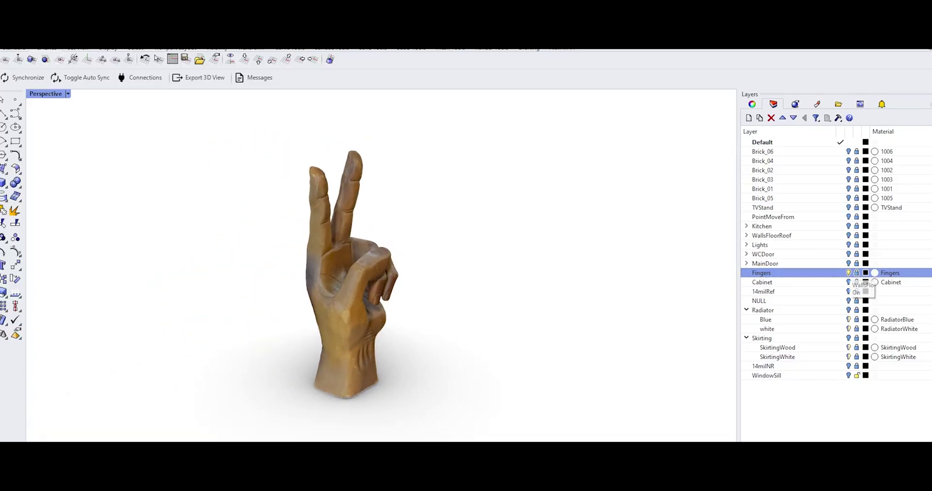
{"action": "left_click", "coordinate": [848, 273]}
{"action": "left_click", "coordinate": [848, 282]}
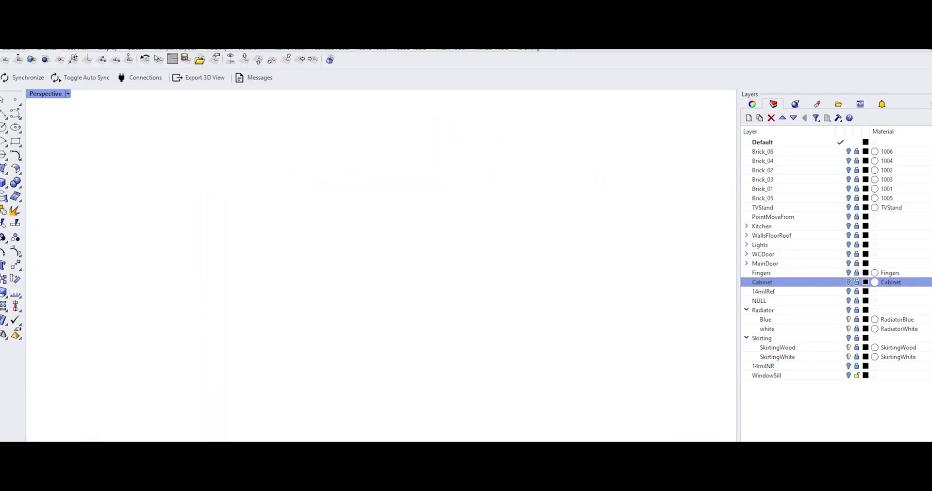
{"action": "left_click", "coordinate": [848, 207]}
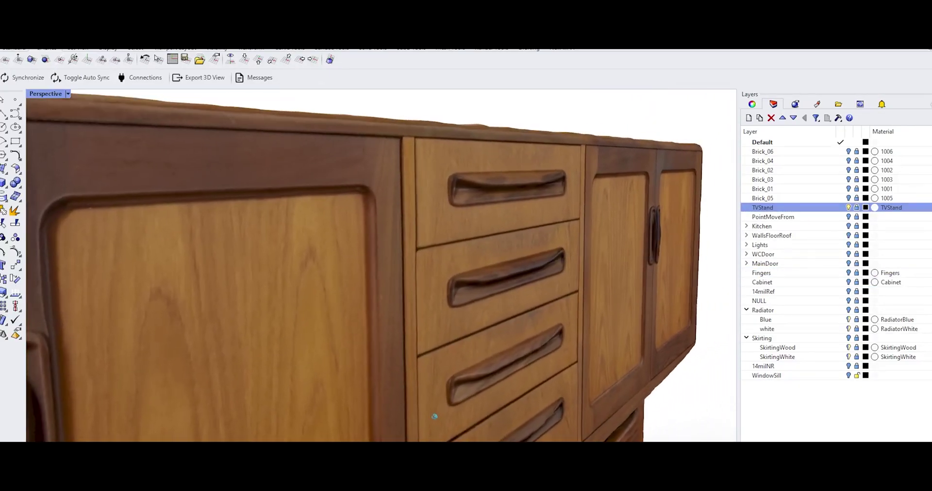
{"action": "left_click", "coordinate": [68, 94]}
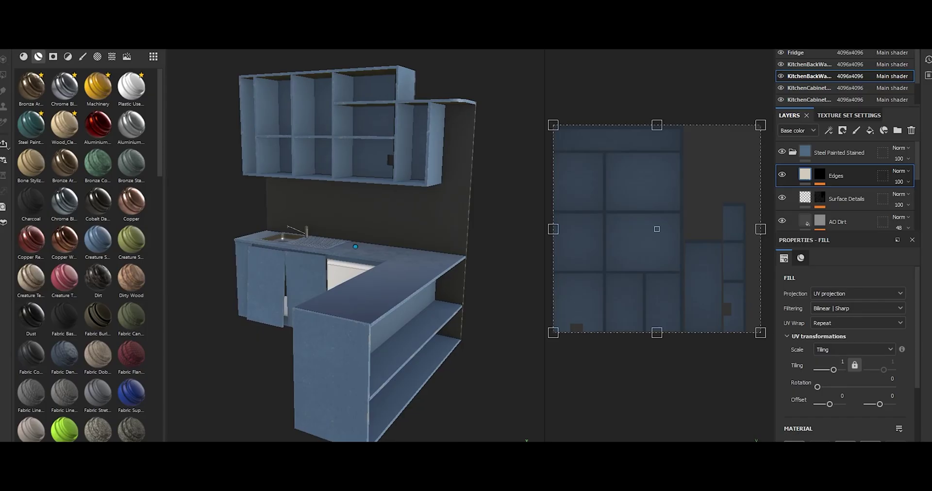
Frame the kitchen model, then switch from the KitchenCabinet texture set to Fridge.
{"action": "mouse_move", "coordinate": [243, 203]}
{"action": "left_mouse_down", "text": "alt"}
{"action": "mouse_move", "coordinate": [182, 216]}
{"action": "mouse_move", "coordinate": [172, 180]}
{"action": "mouse_move", "coordinate": [240, 190]}
{"action": "left_mouse_up", "text": "alt"}
{"action": "key", "text": "f"}
{"action": "scroll", "coordinate": [844, 78], "scroll_direction": "down", "scroll_amount": 1}
{"action": "left_click", "coordinate": [809, 65]}
{"action": "scroll", "coordinate": [845, 78], "scroll_direction": "up", "scroll_amount": 2}
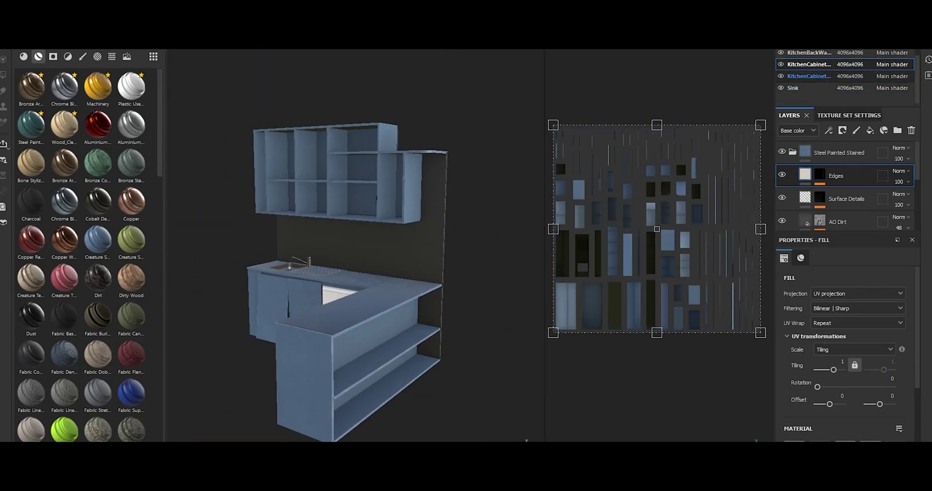
{"action": "left_click", "coordinate": [796, 53]}
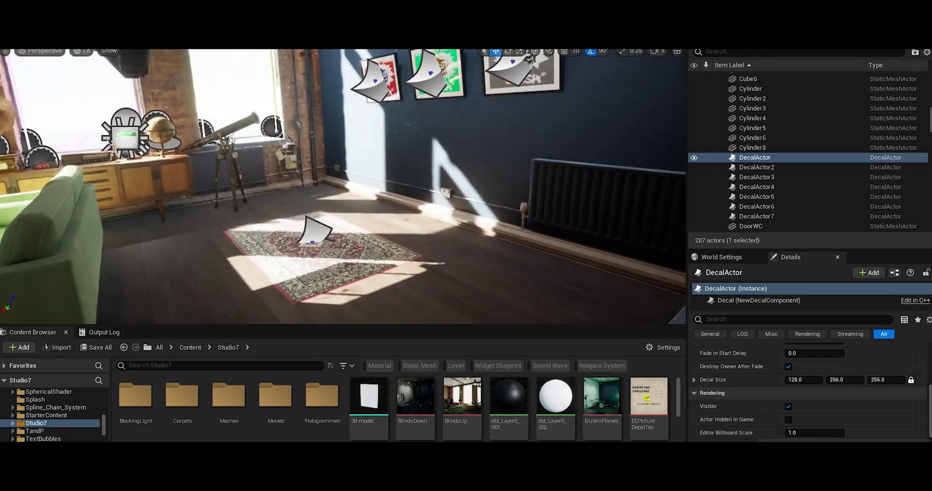
Select DecalActor2, compare the white and red rug textures, then Play in Editor.
{"action": "left_click", "coordinate": [757, 167]}
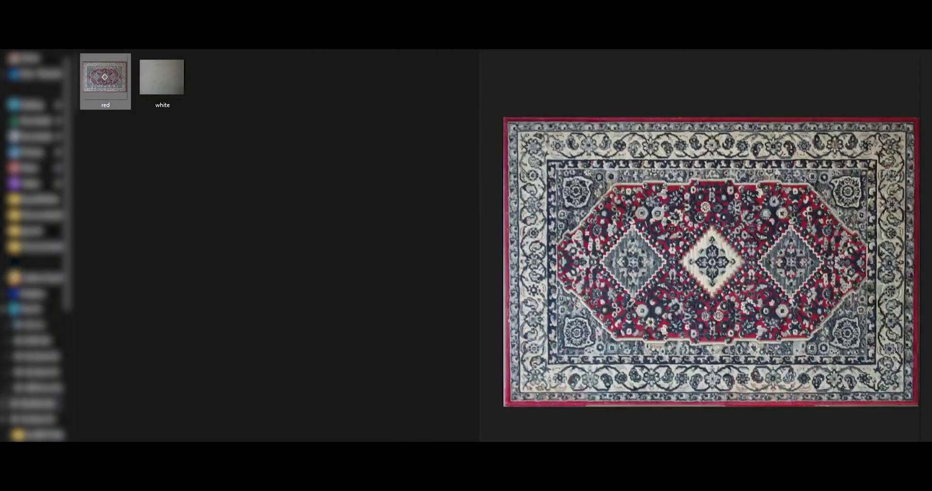
{"action": "left_click", "coordinate": [161, 77]}
{"action": "left_click", "coordinate": [105, 77]}
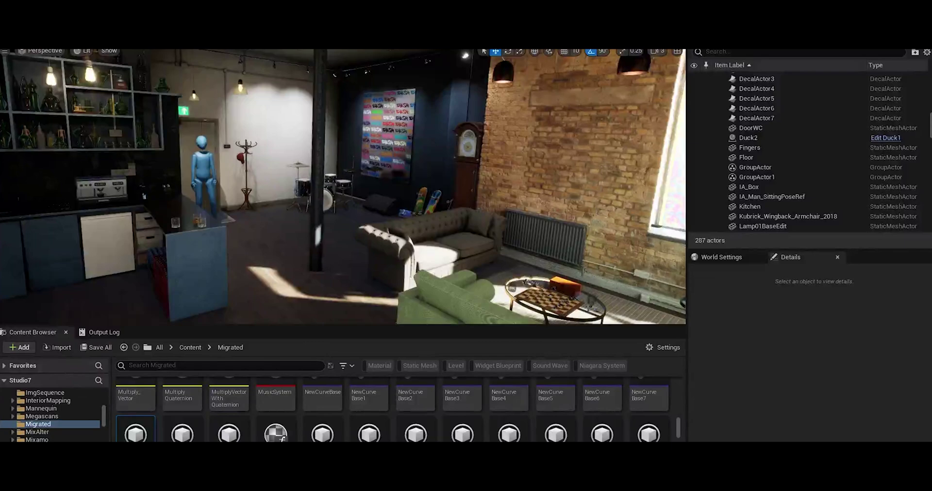
{"action": "key", "text": "alt+p"}
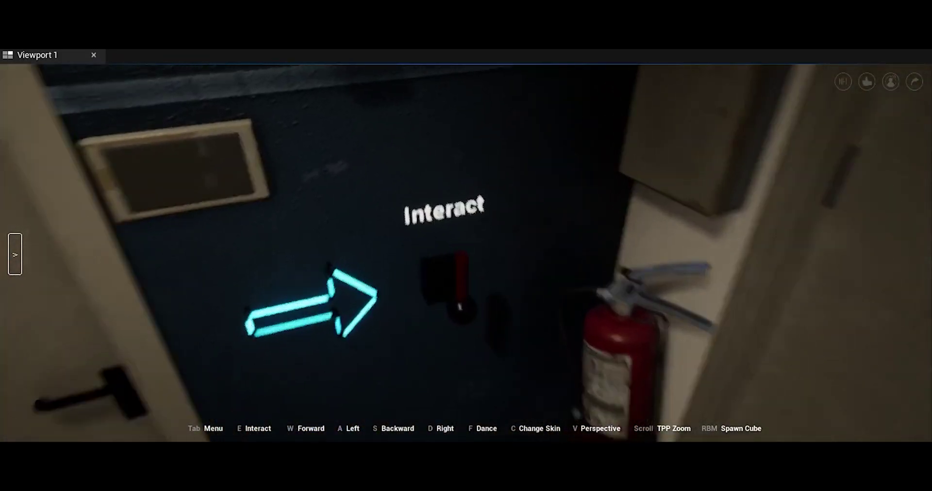
Have the checkered avatar grab the door handle, then turn toward the hallway.
{"action": "key", "text": "e"}
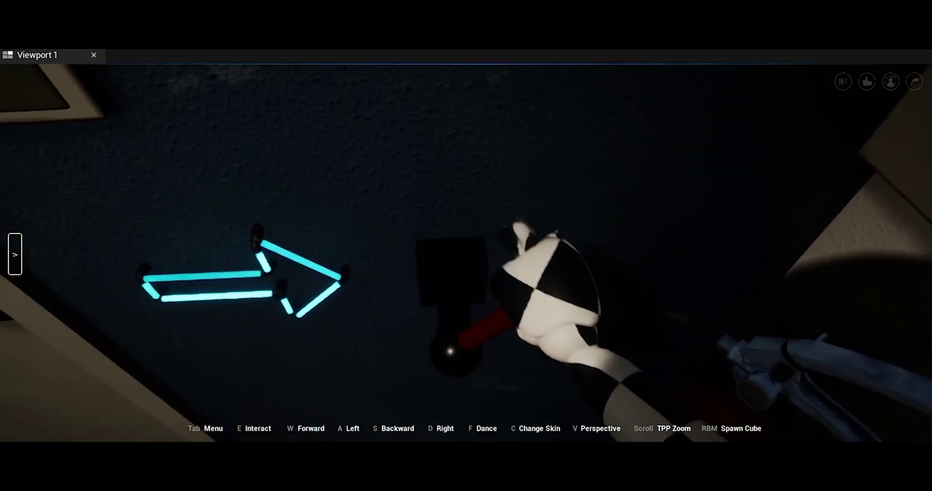
{"action": "left_click_drag", "start_coordinate": [466, 252], "coordinate": [272, 349]}
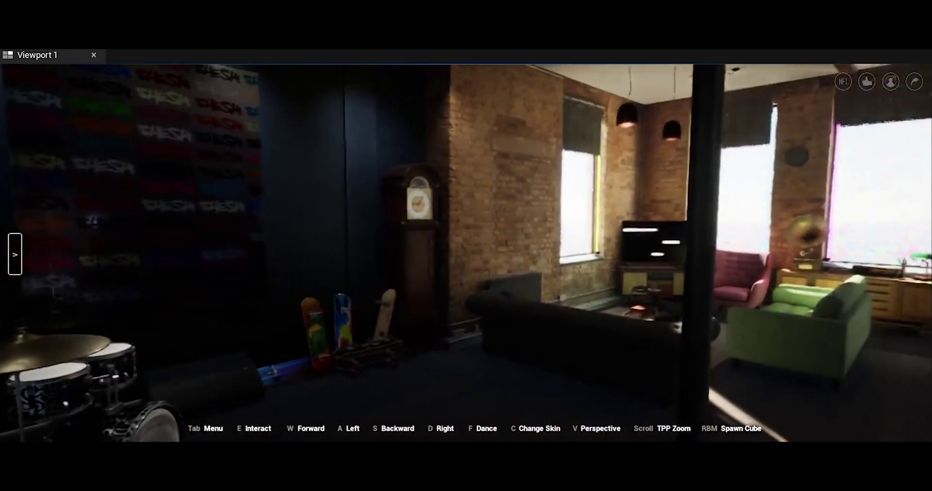